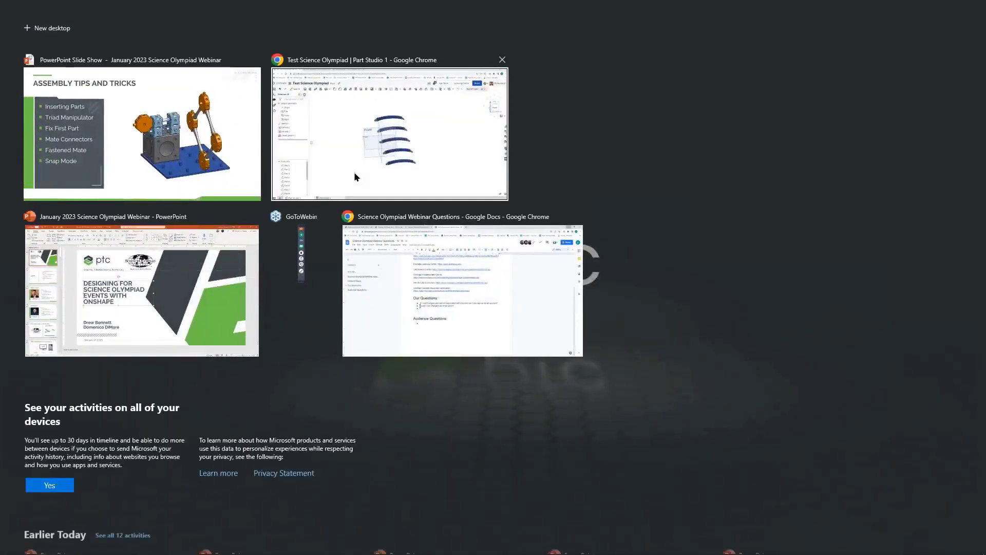
- Bring Chrome forward and switch to the WICI Example 1 - Copy assembly tab
{"action": "left_click", "coordinate": [354, 172]}
{"action": "left_click", "coordinate": [208, 9]}
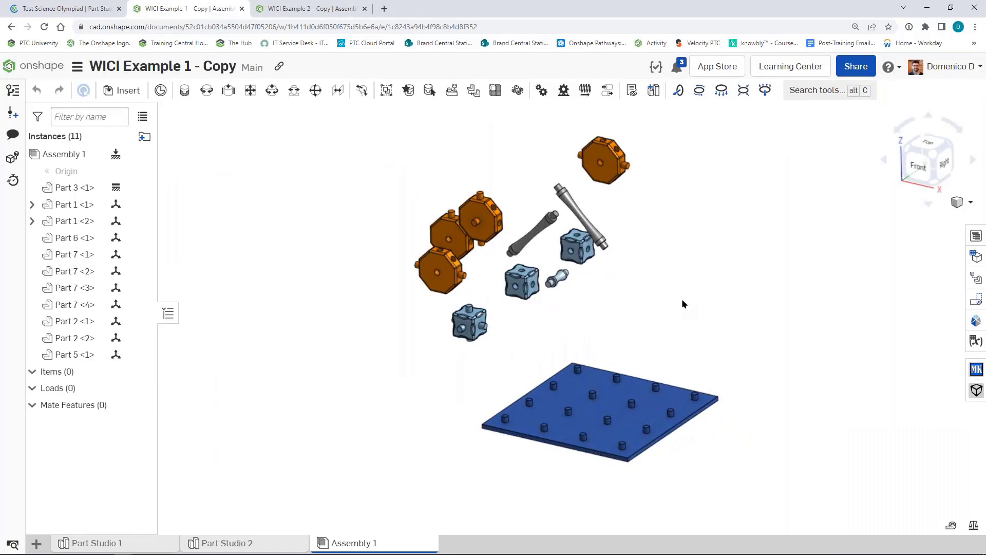
{"action": "middle_click_drag", "start_coordinate": [677, 291], "coordinate": [609, 290]}
{"action": "right_click_drag", "start_coordinate": [609, 290], "coordinate": [630, 271]}
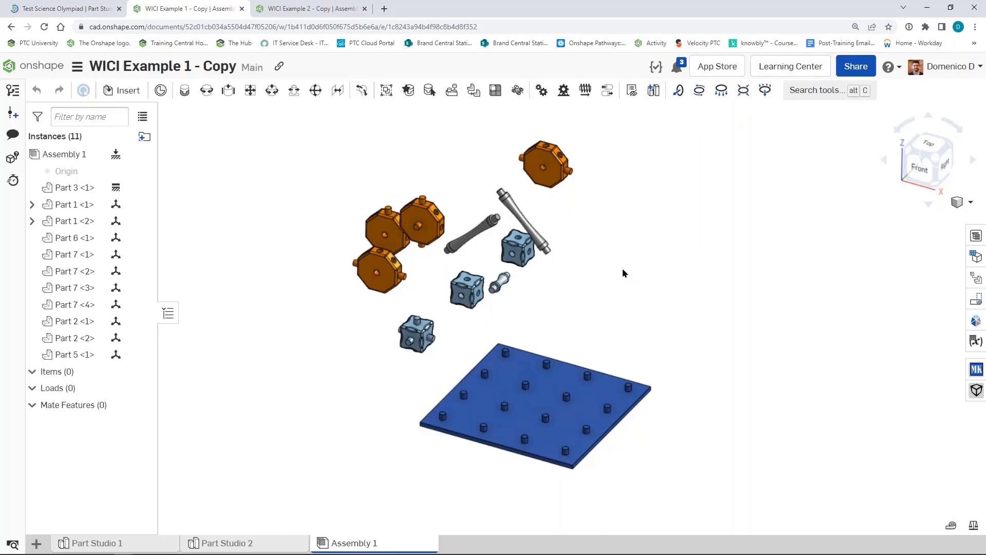
{"action": "scroll", "coordinate": [603, 385], "scroll_direction": "up", "scroll_amount": 5}
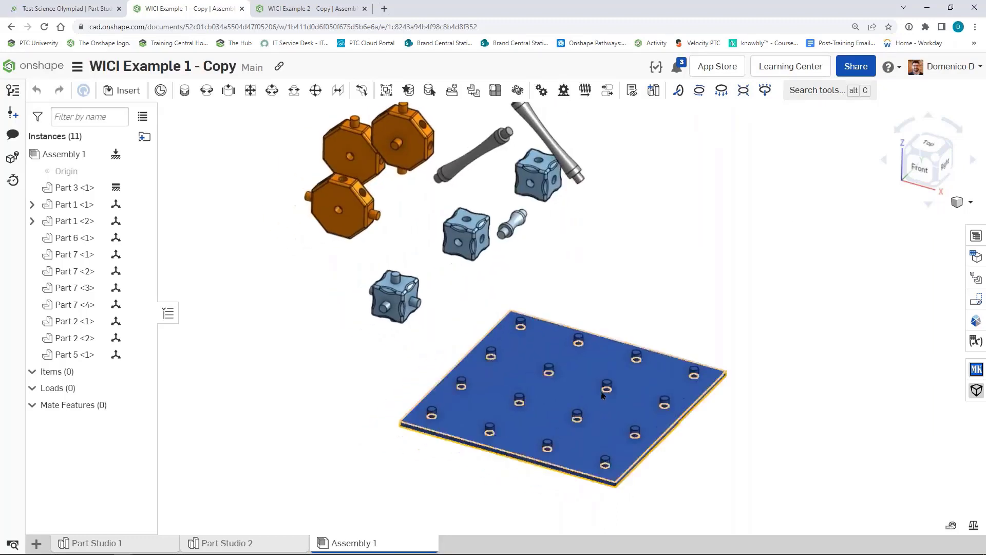
{"action": "right_click_drag", "start_coordinate": [602, 383], "coordinate": [522, 403]}
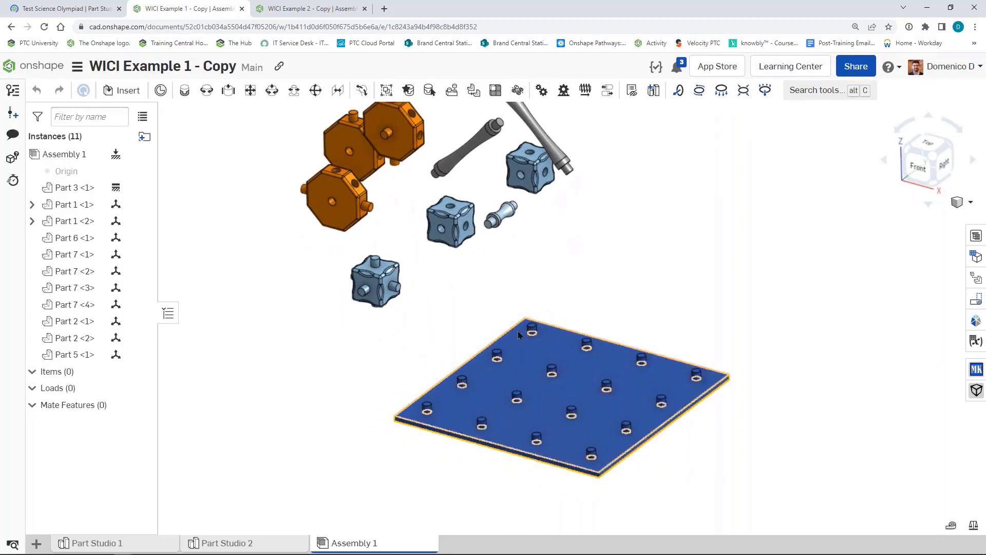
{"action": "right_click_drag", "start_coordinate": [457, 208], "coordinate": [413, 237]}
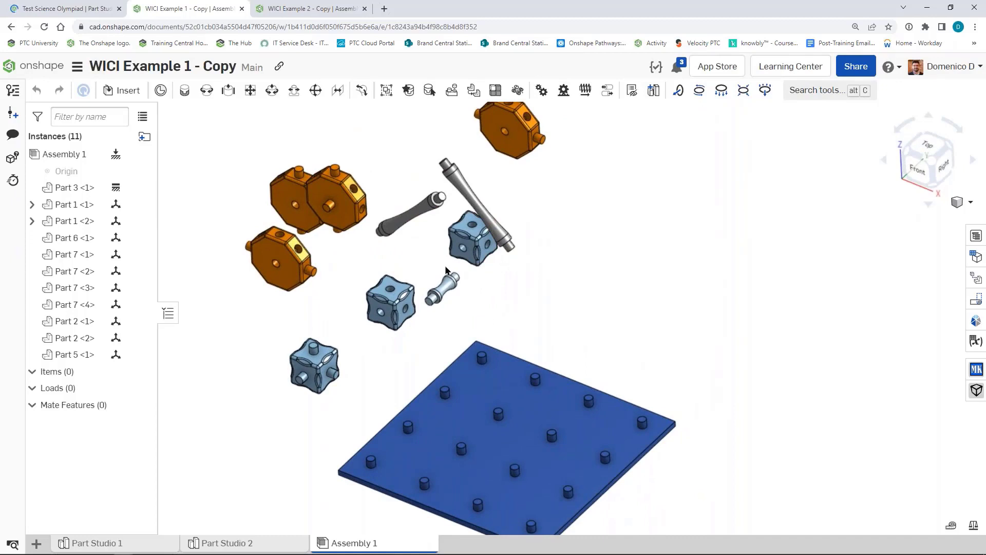
{"action": "right_click_drag", "start_coordinate": [462, 319], "coordinate": [593, 415]}
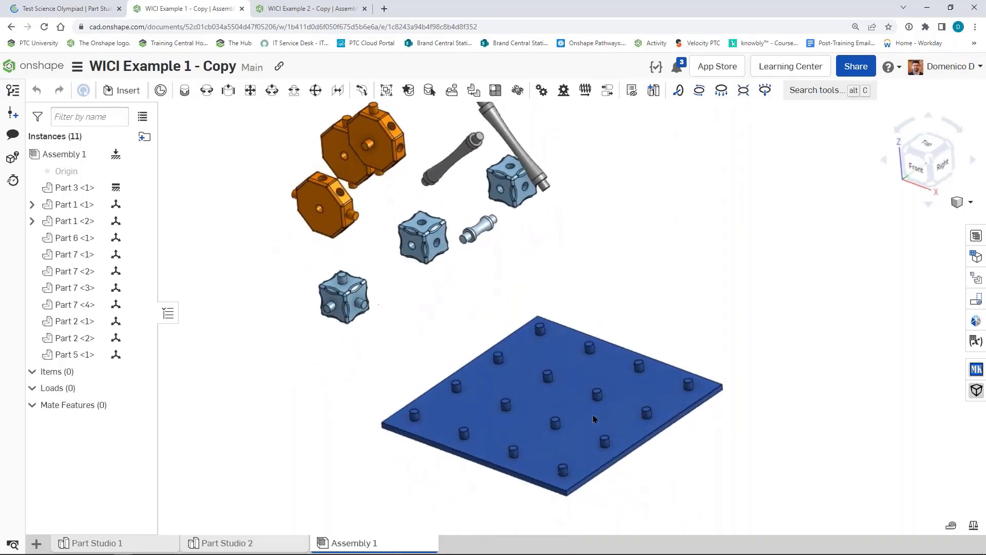
- Start a Fastened mate and zoom in on the blue cube's mate connectors
{"action": "left_click", "coordinate": [185, 91]}
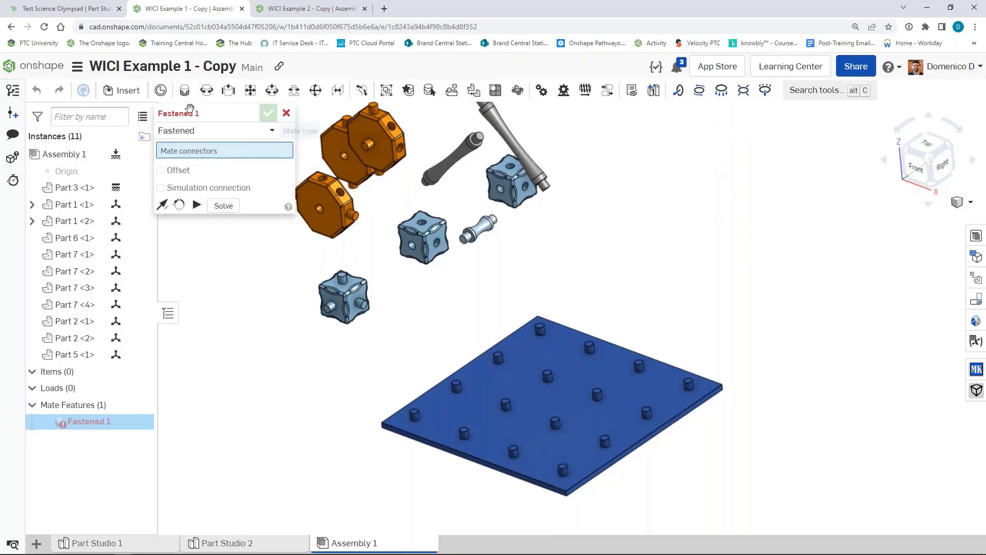
{"action": "mouse_move", "coordinate": [188, 112]}
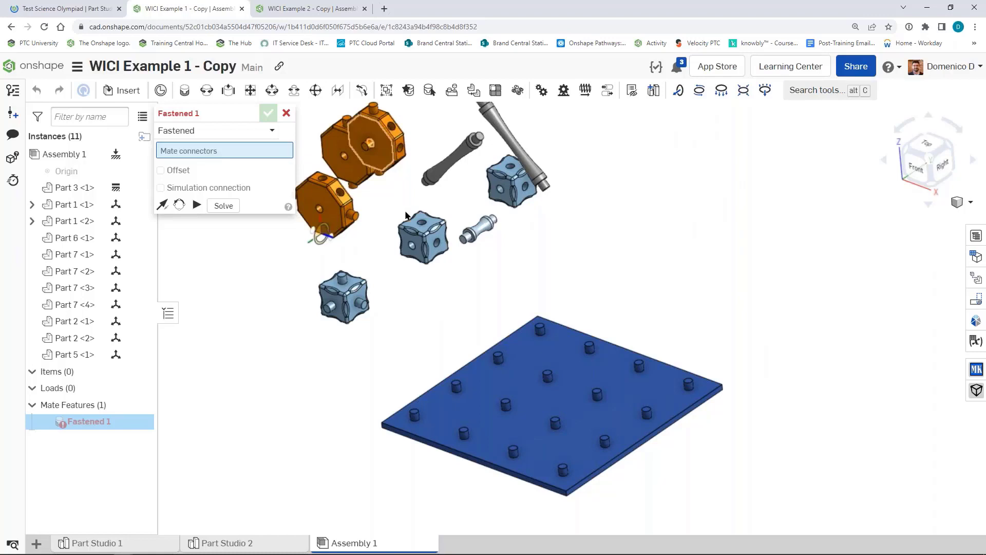
{"action": "scroll", "coordinate": [435, 270], "scroll_direction": "up", "scroll_amount": 4}
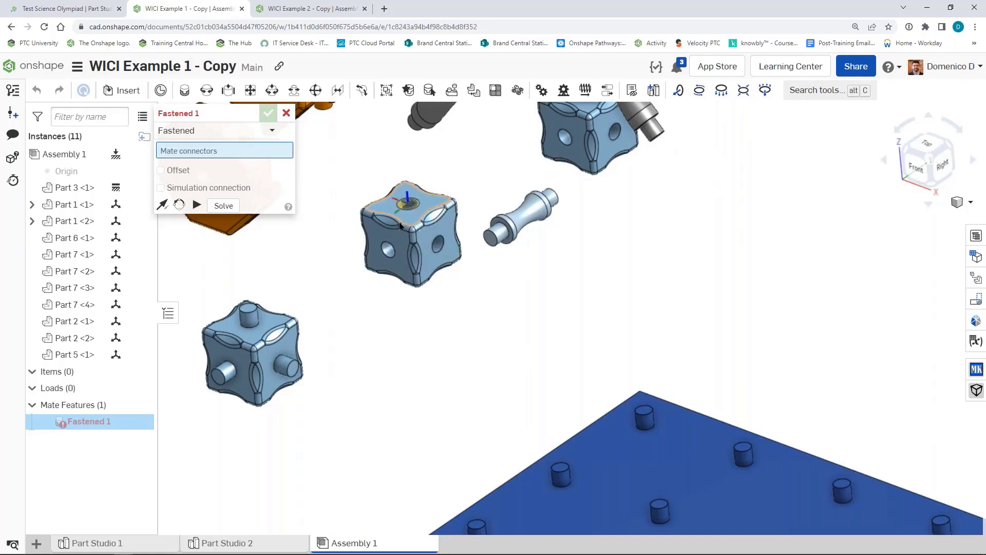
{"action": "scroll", "coordinate": [430, 224], "scroll_direction": "up", "scroll_amount": 3}
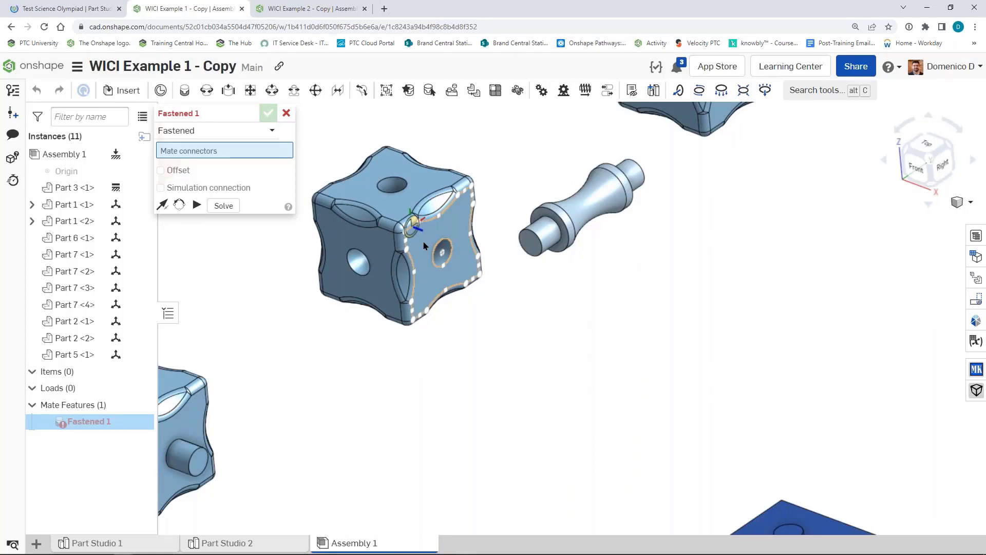
{"action": "scroll", "coordinate": [424, 245], "scroll_direction": "up", "scroll_amount": 3}
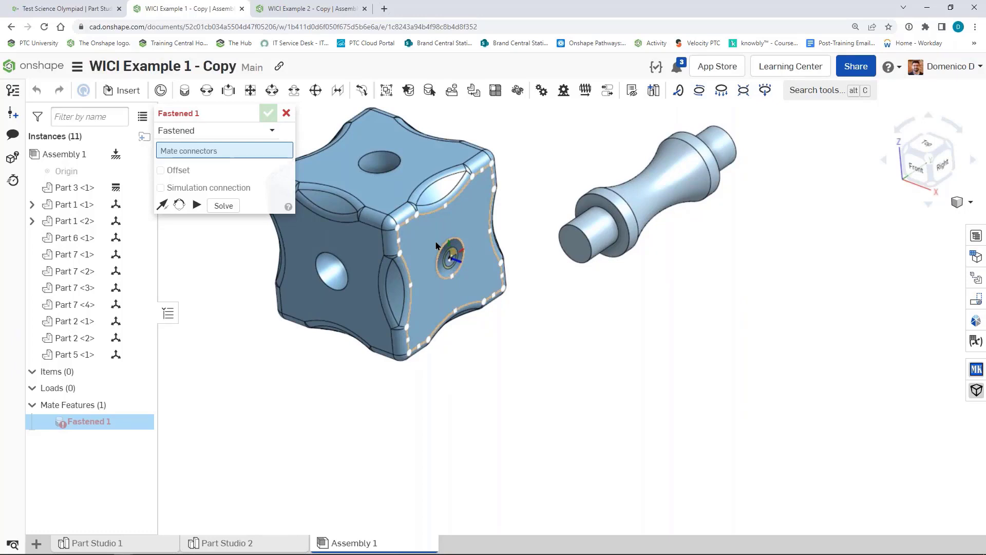
- Fasten cube Part 1 <2> onto the plate peg of Part 3 <1>, flipped and reoriented upright
{"action": "left_click", "coordinate": [437, 246]}
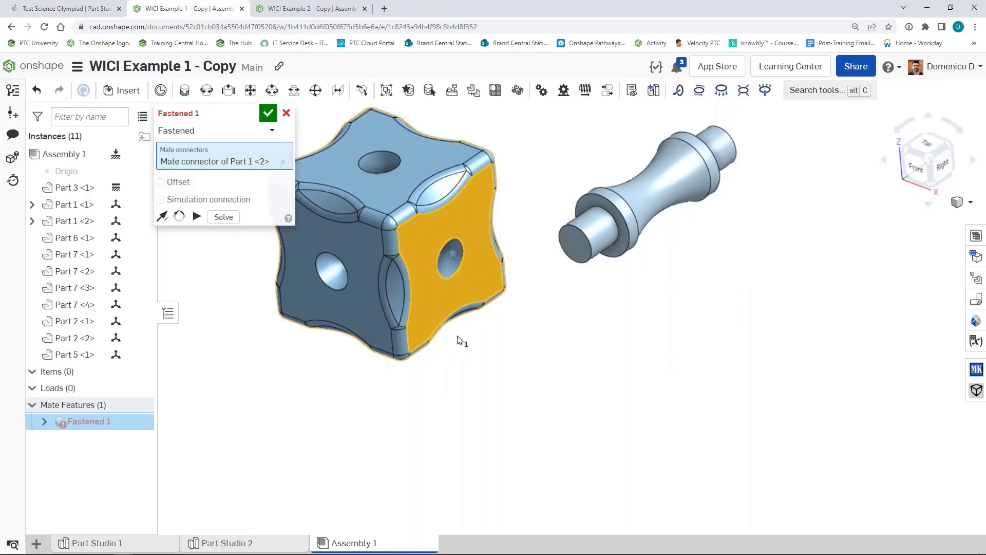
{"action": "scroll", "coordinate": [454, 267], "scroll_direction": "down", "scroll_amount": 5}
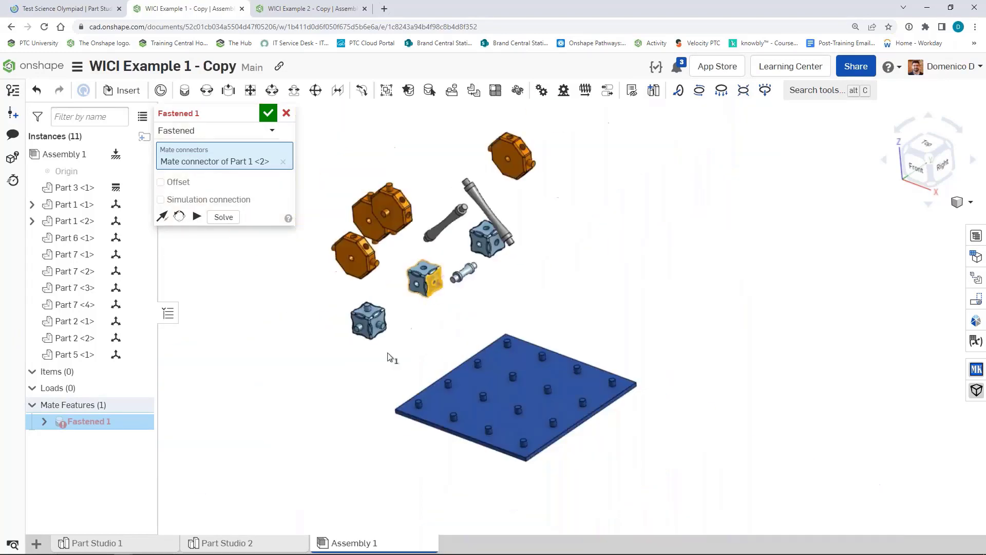
{"action": "scroll", "coordinate": [451, 282], "scroll_direction": "up", "scroll_amount": 8}
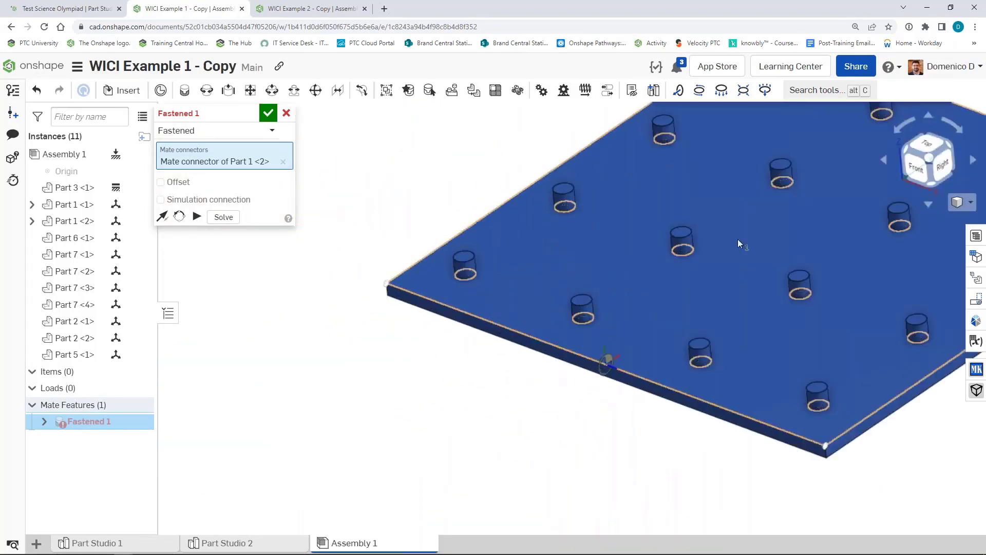
{"action": "right_click_drag", "start_coordinate": [738, 239], "coordinate": [472, 348]}
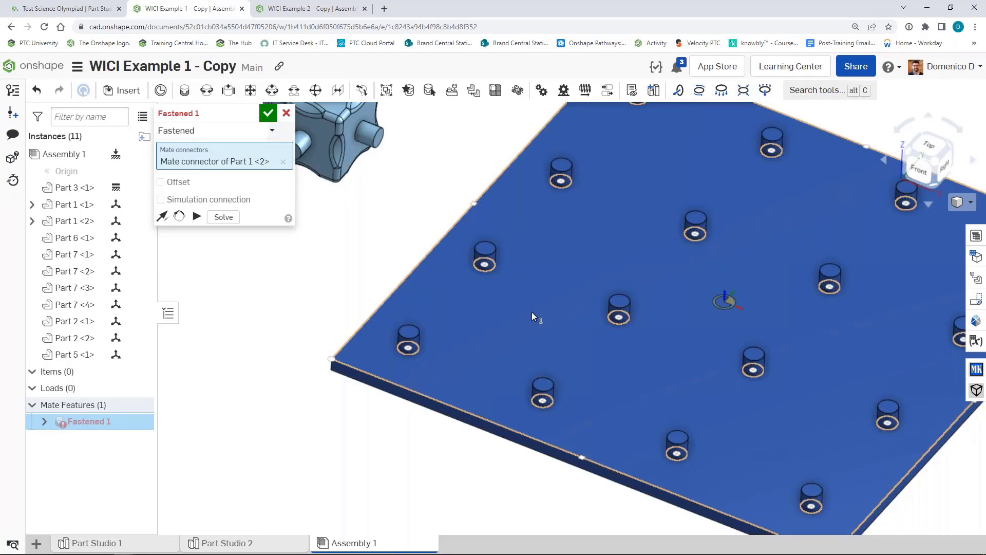
{"action": "left_click", "coordinate": [411, 355]}
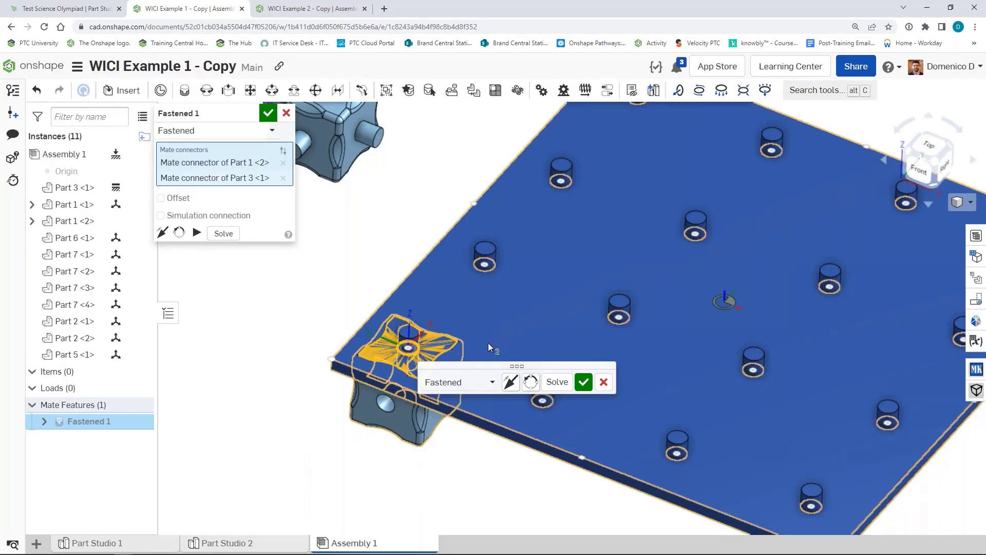
{"action": "left_click", "coordinate": [513, 384]}
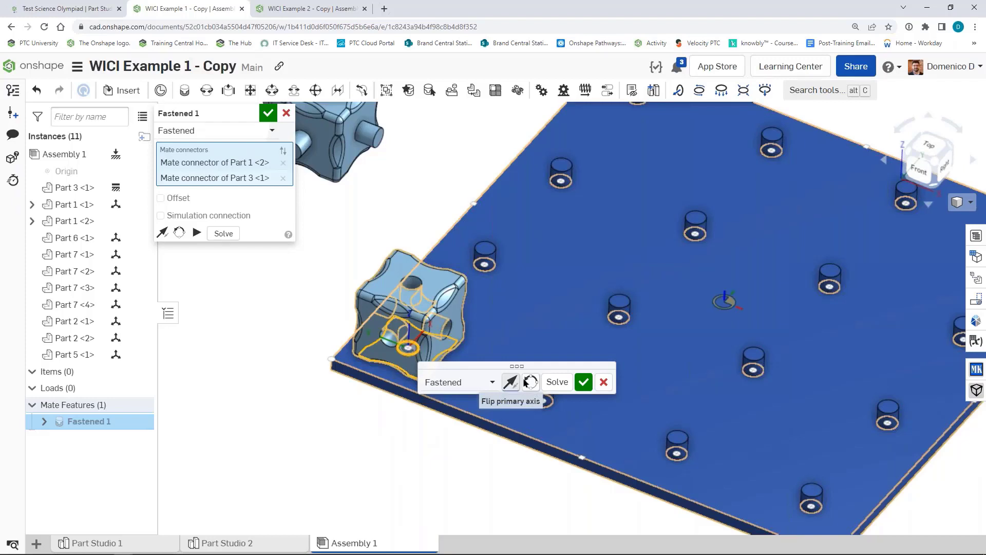
{"action": "left_click", "coordinate": [533, 383]}
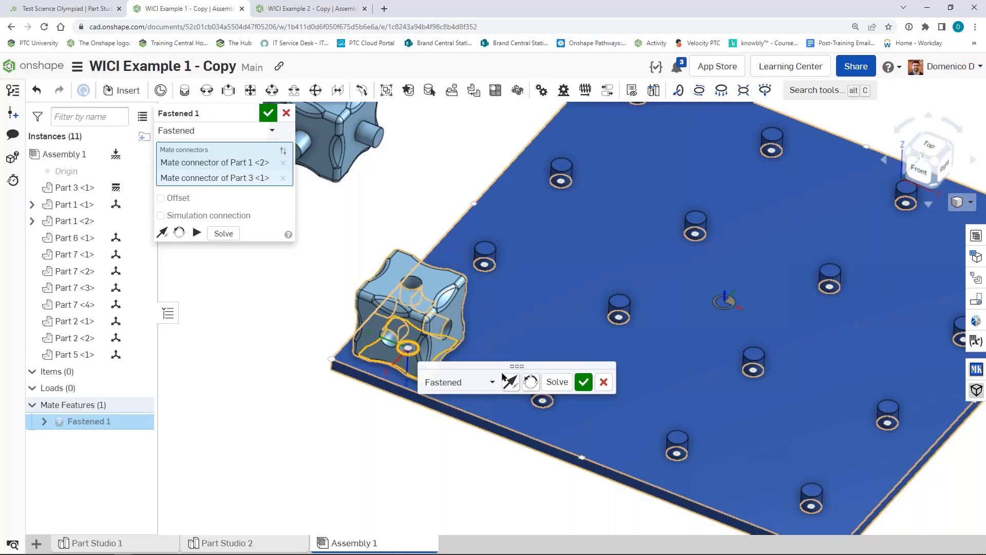
- Commit Fastened 1, begin a new Fastened mate, and zoom to the cube area
{"action": "left_click", "coordinate": [584, 384]}
{"action": "scroll", "coordinate": [545, 354], "scroll_direction": "down", "scroll_amount": 3}
{"action": "scroll", "coordinate": [483, 313], "scroll_direction": "down", "scroll_amount": 3}
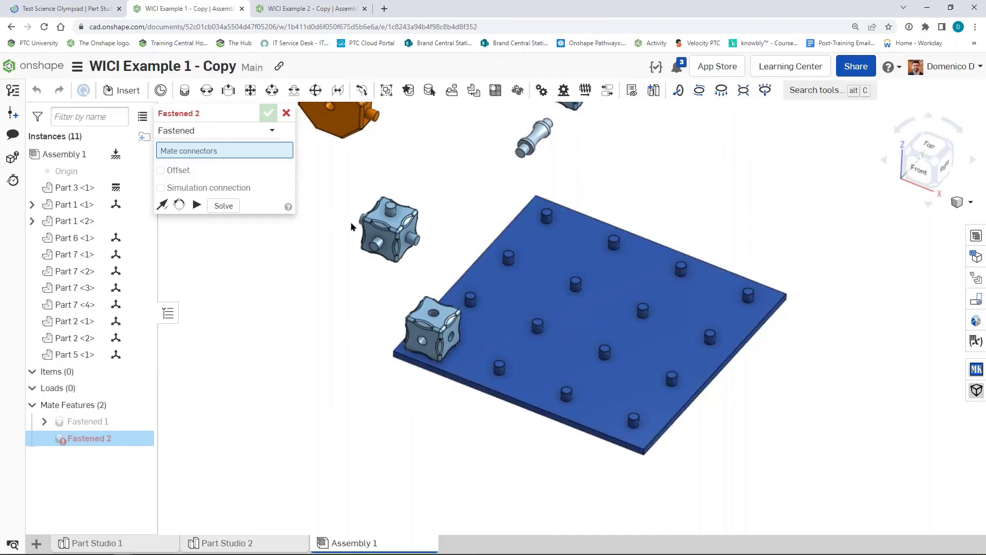
{"action": "scroll", "coordinate": [359, 231], "scroll_direction": "up", "scroll_amount": 5}
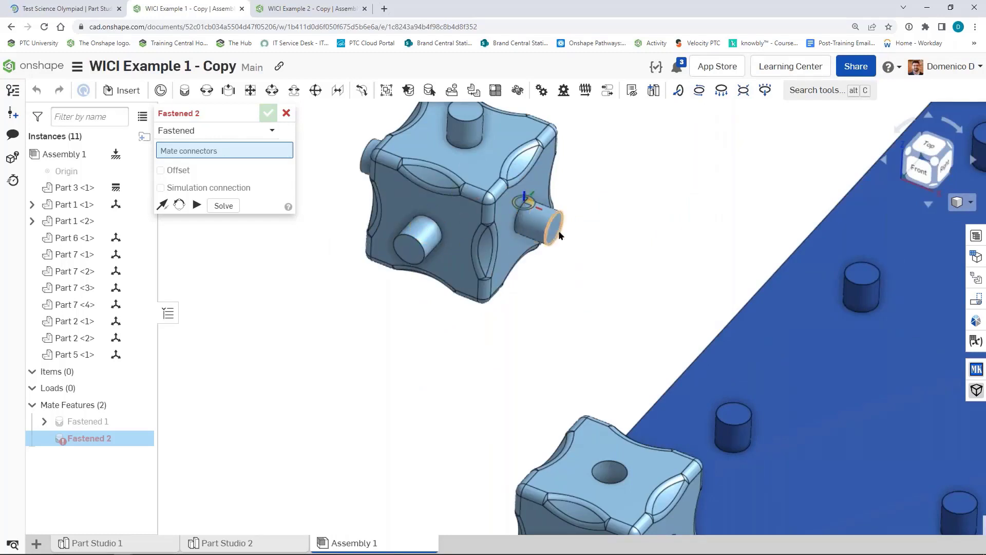
{"action": "scroll", "coordinate": [591, 301], "scroll_direction": "down", "scroll_amount": 2}
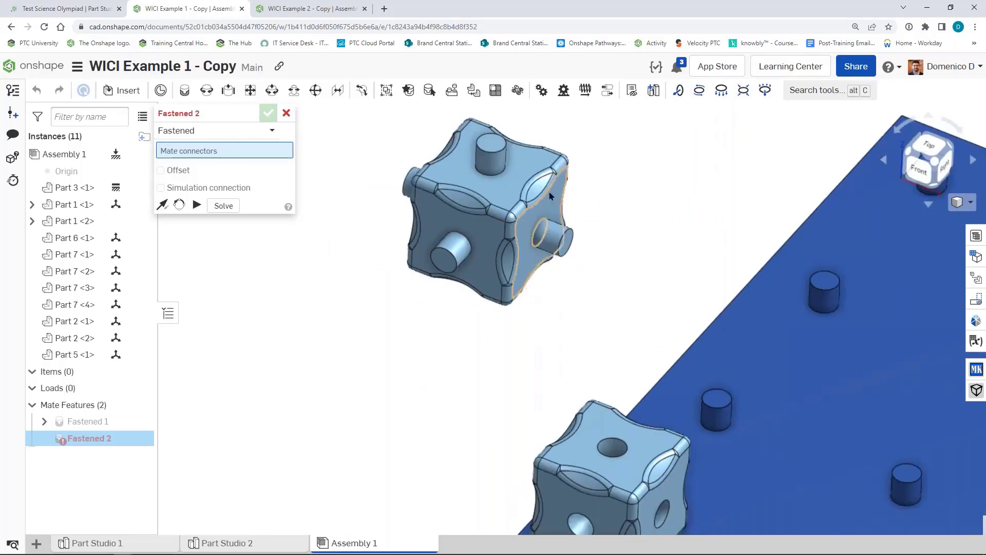
{"action": "scroll", "coordinate": [550, 195], "scroll_direction": "down", "scroll_amount": 3}
{"action": "scroll", "coordinate": [518, 205], "scroll_direction": "up", "scroll_amount": 3}
{"action": "scroll", "coordinate": [534, 189], "scroll_direction": "up", "scroll_amount": 1}
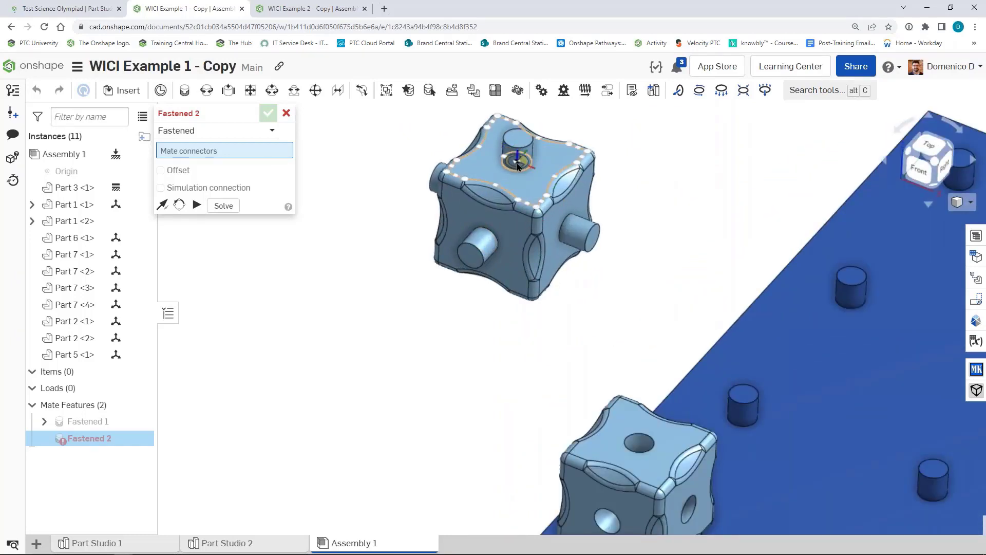
- Fasten grey cube Part 6 <1> on top of Part 1 <2> with flipped primary axis
{"action": "left_click", "coordinate": [518, 166]}
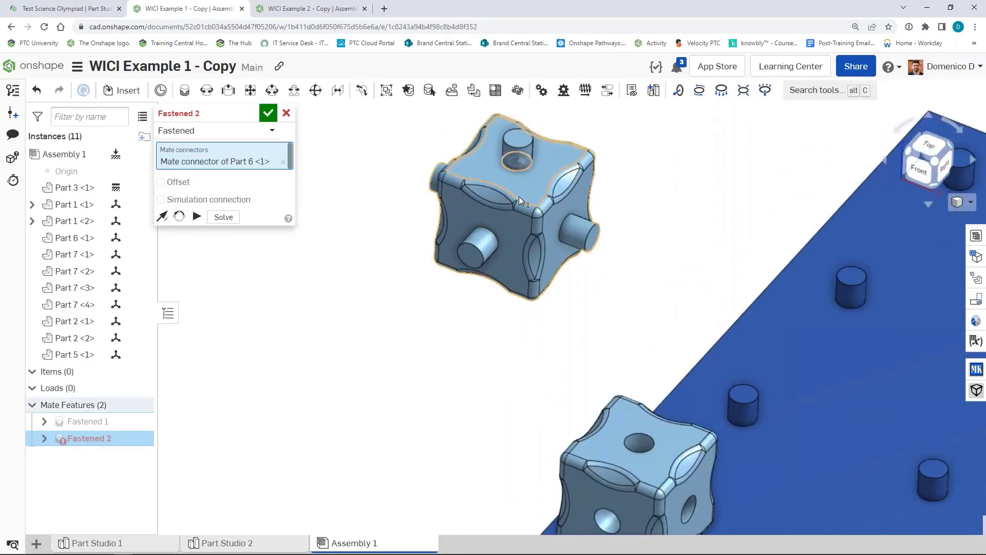
{"action": "left_click", "coordinate": [640, 443]}
{"action": "left_click", "coordinate": [739, 466]}
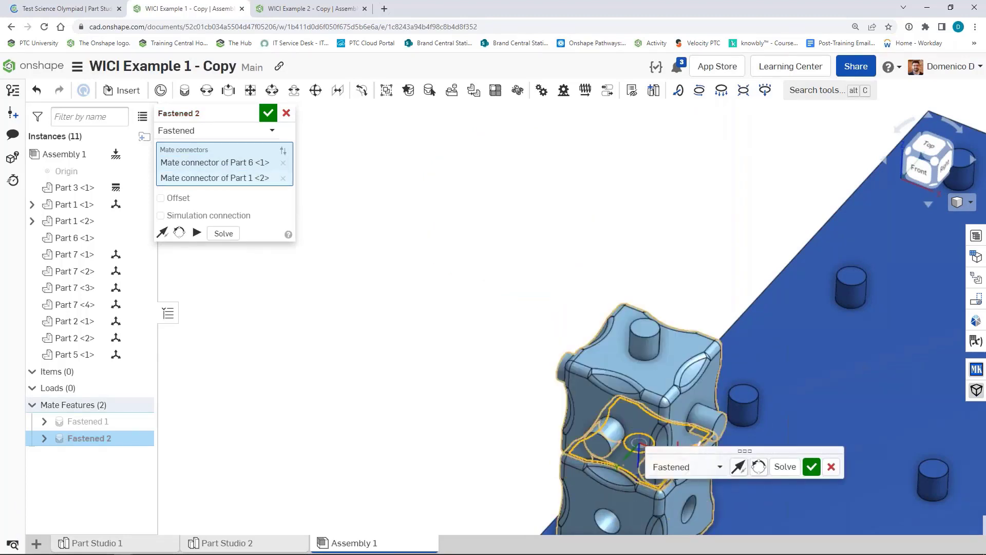
{"action": "left_click", "coordinate": [812, 467]}
{"action": "key", "text": "f"}
{"action": "key", "text": "m"}
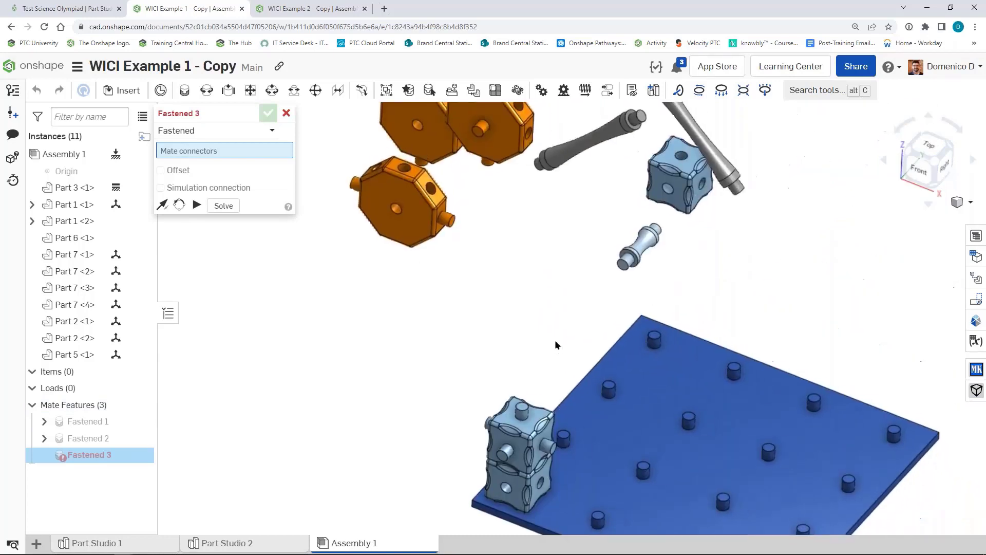
- Fasten the orange octagonal part onto the top cube's face connector, flipped upright, as Fastened 3
{"action": "scroll", "coordinate": [412, 178], "scroll_direction": "up", "scroll_amount": 2}
{"action": "left_click", "coordinate": [414, 174]}
{"action": "scroll", "coordinate": [413, 175], "scroll_direction": "down", "scroll_amount": 4}
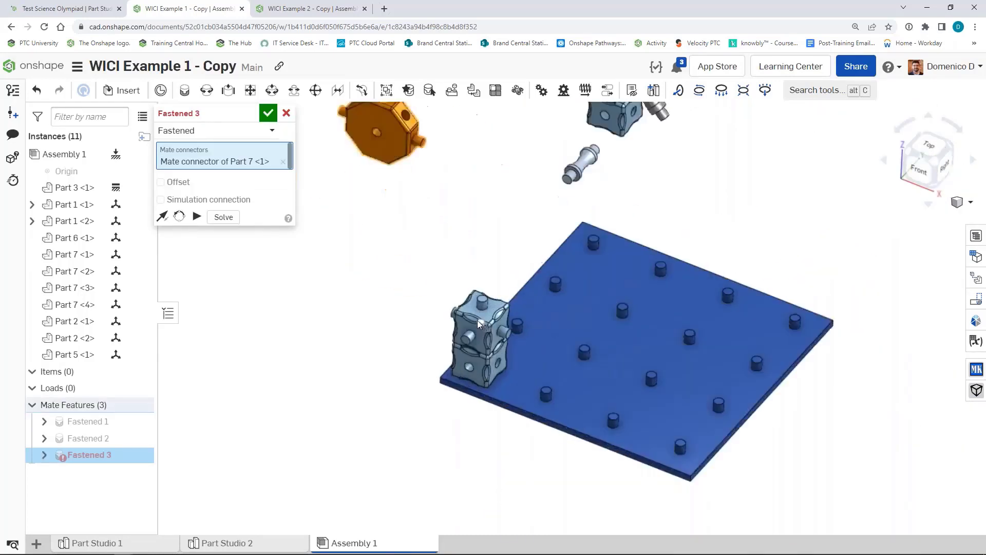
{"action": "scroll", "coordinate": [477, 319], "scroll_direction": "up", "scroll_amount": 5}
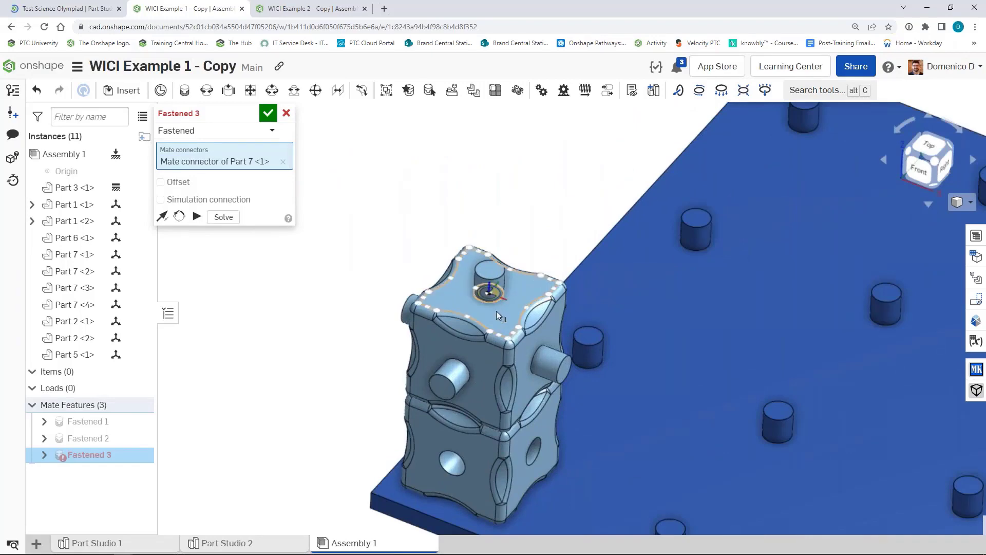
{"action": "left_click", "coordinate": [495, 310]}
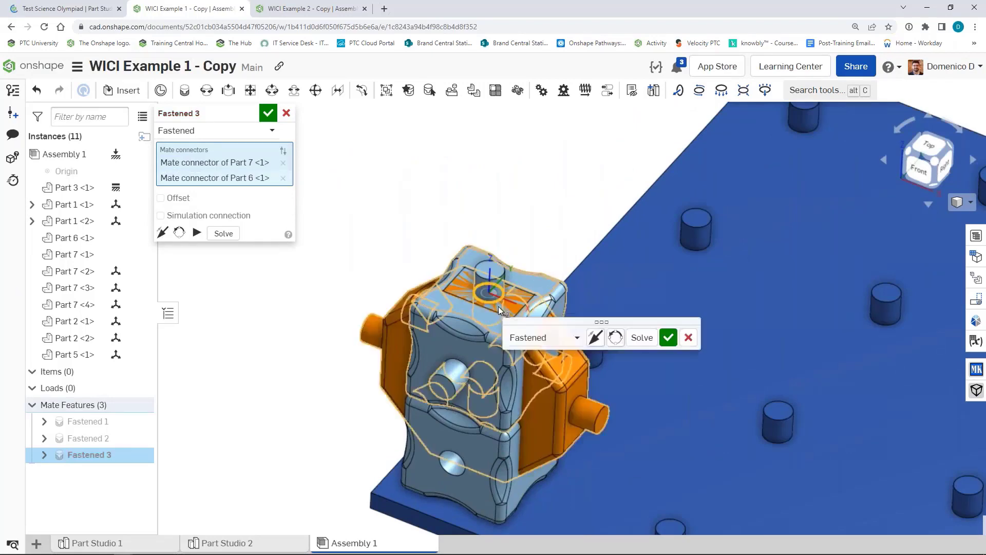
{"action": "left_click", "coordinate": [596, 337]}
{"action": "scroll", "coordinate": [598, 338], "scroll_direction": "down", "scroll_amount": 5}
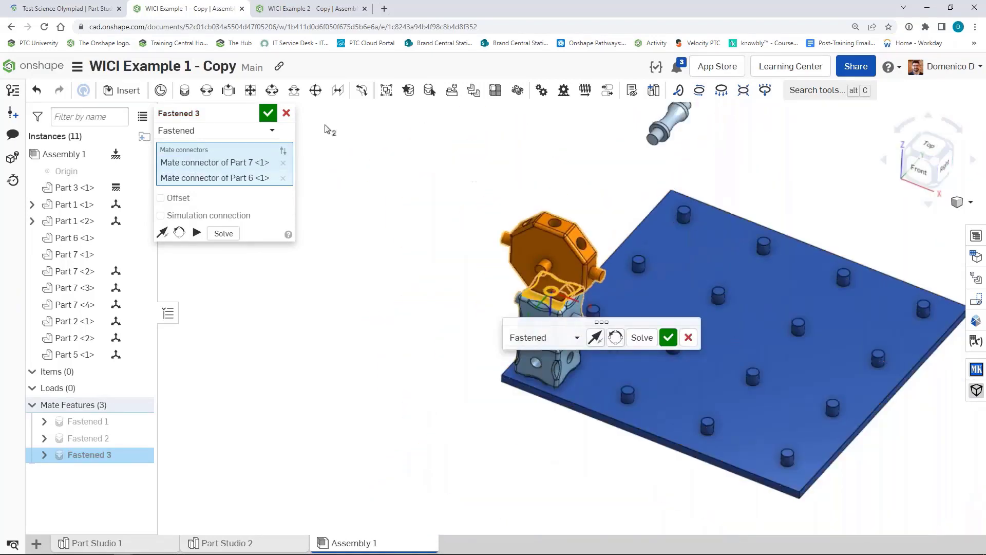
{"action": "left_click", "coordinate": [276, 115]}
{"action": "scroll", "coordinate": [536, 320], "scroll_direction": "down", "scroll_amount": 5}
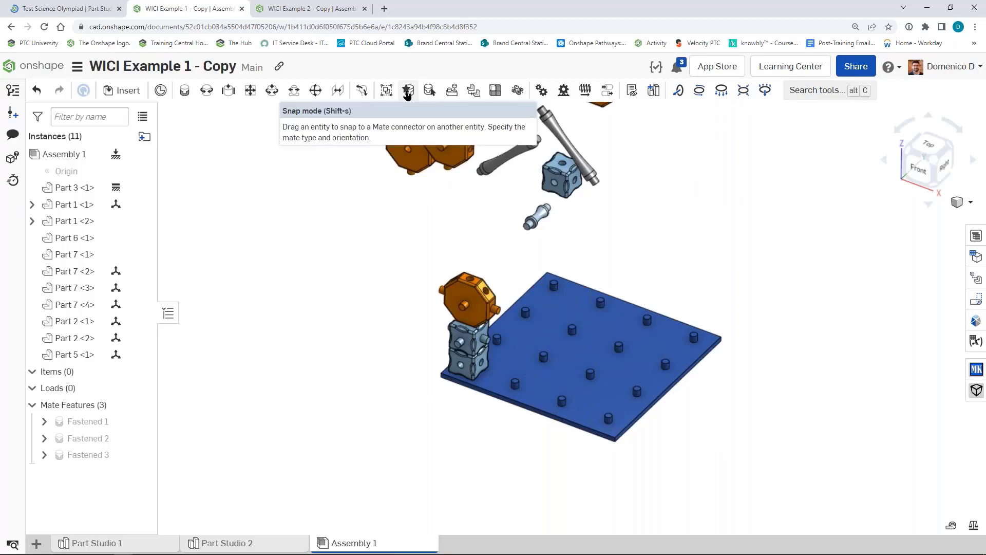
- With Snap mode on, snap a grey cube onto the plate's corner peg as Fastened 4
{"action": "left_click", "coordinate": [407, 91]}
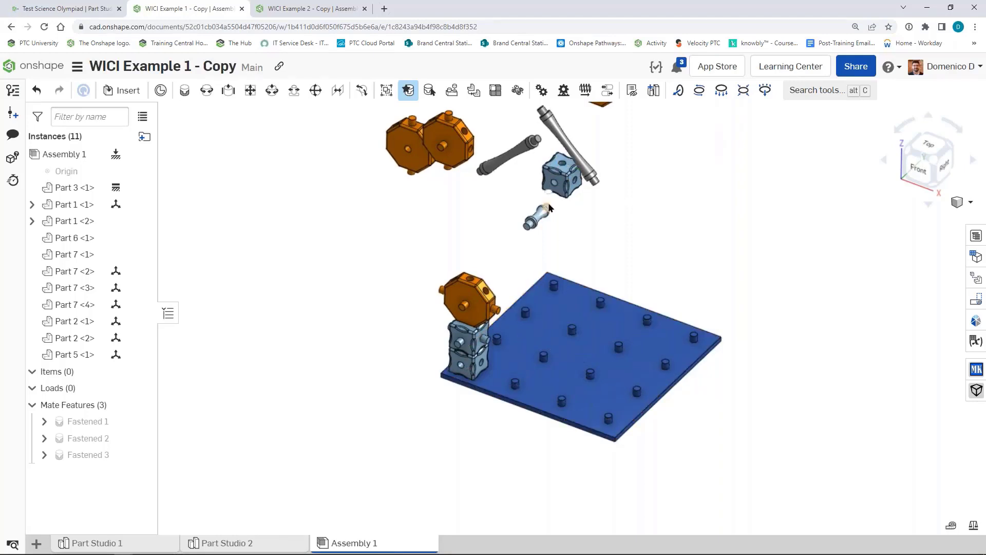
{"action": "scroll", "coordinate": [529, 201], "scroll_direction": "up", "scroll_amount": 5}
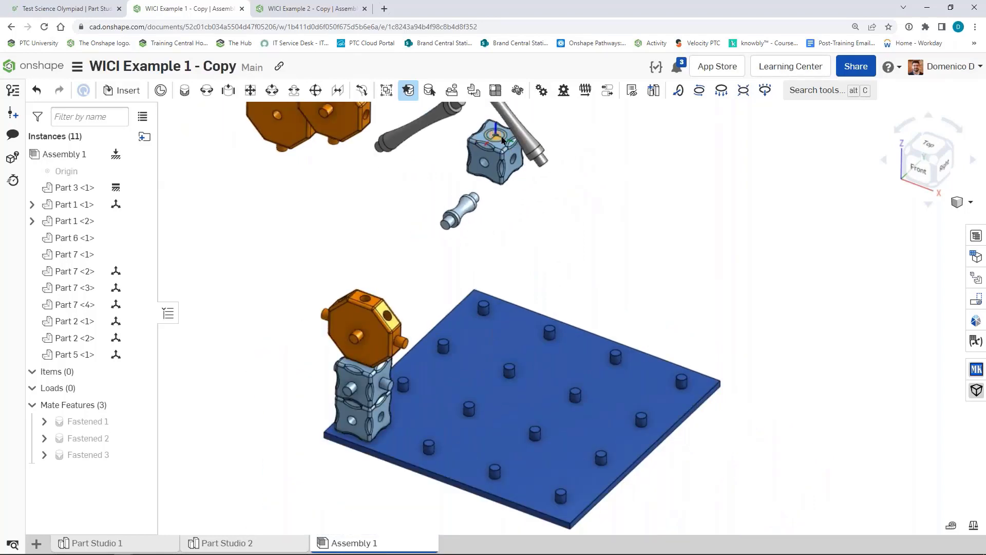
{"action": "left_click_drag", "start_coordinate": [502, 139], "coordinate": [497, 175]}
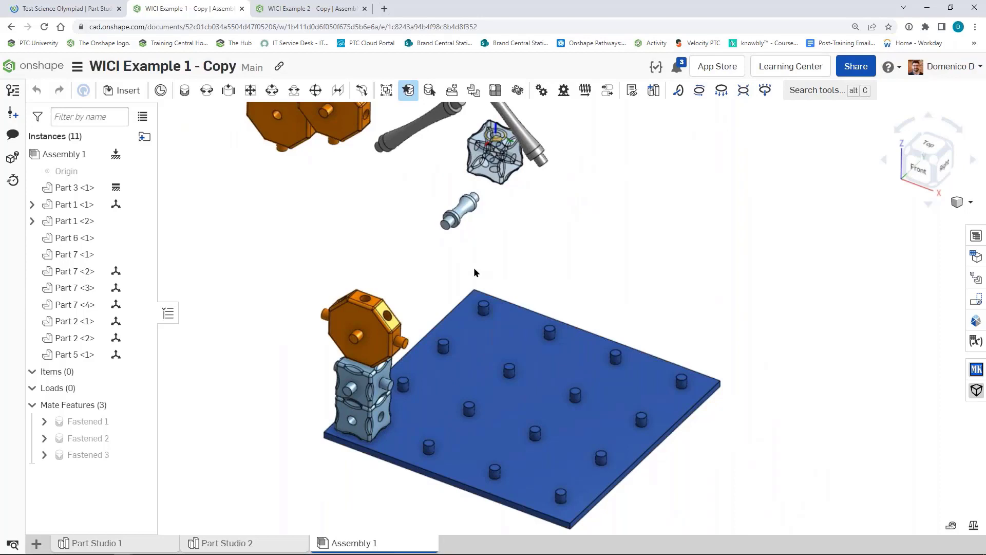
{"action": "left_click_drag", "start_coordinate": [476, 272], "coordinate": [489, 316]}
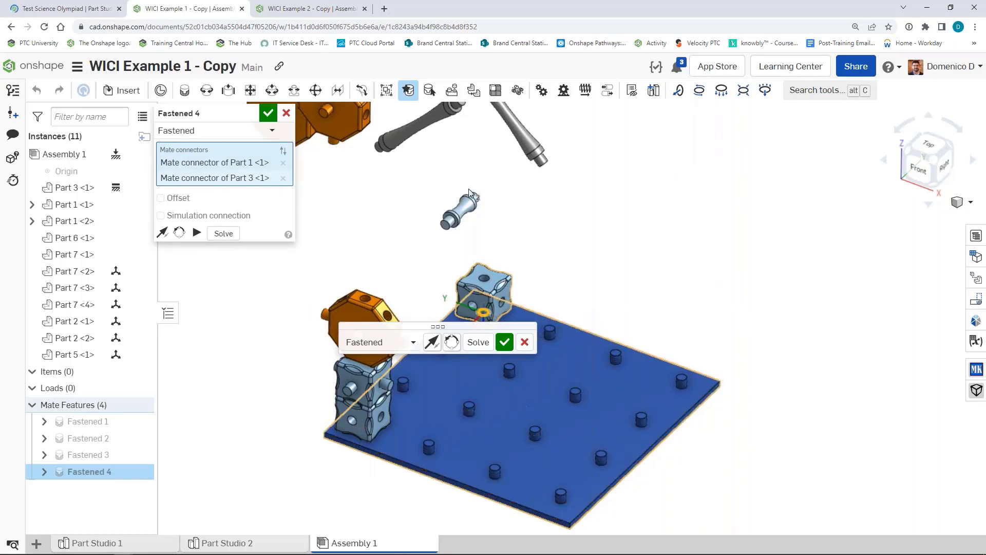
{"action": "middle_click_drag", "start_coordinate": [422, 146], "coordinate": [479, 254]}
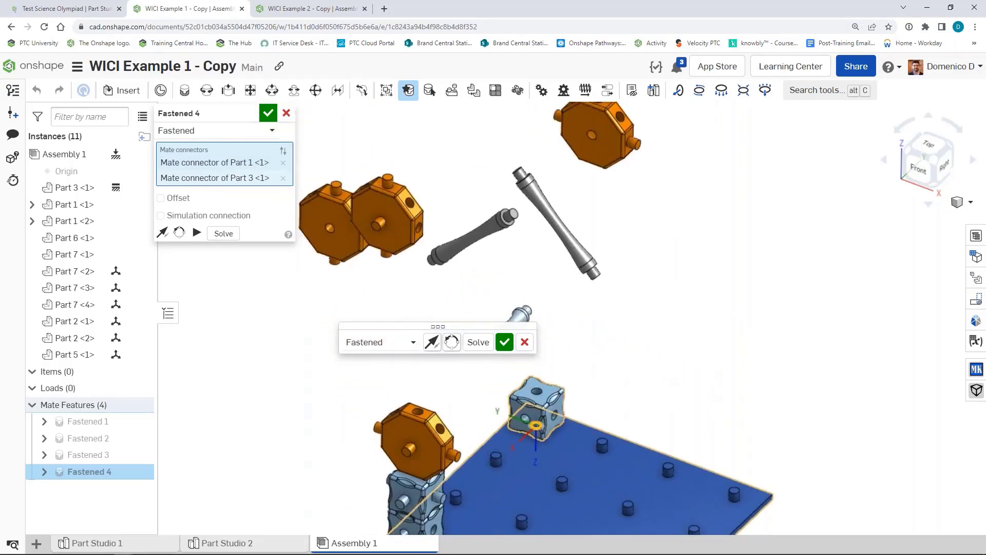
{"action": "left_click", "coordinate": [268, 113]}
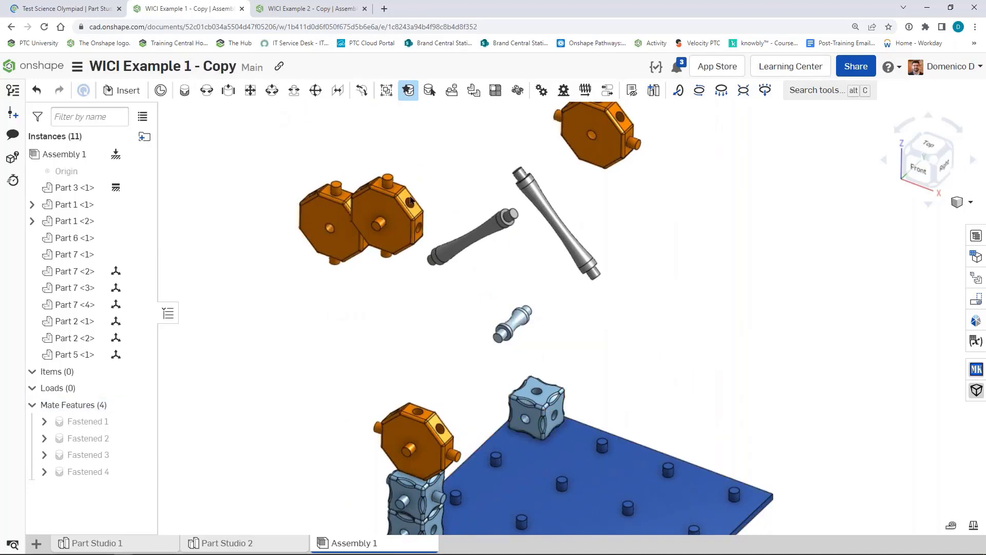
- Snap an orange octagon onto the new cube and commit it as Fastened 5
{"action": "scroll", "coordinate": [411, 201], "scroll_direction": "up", "scroll_amount": 3}
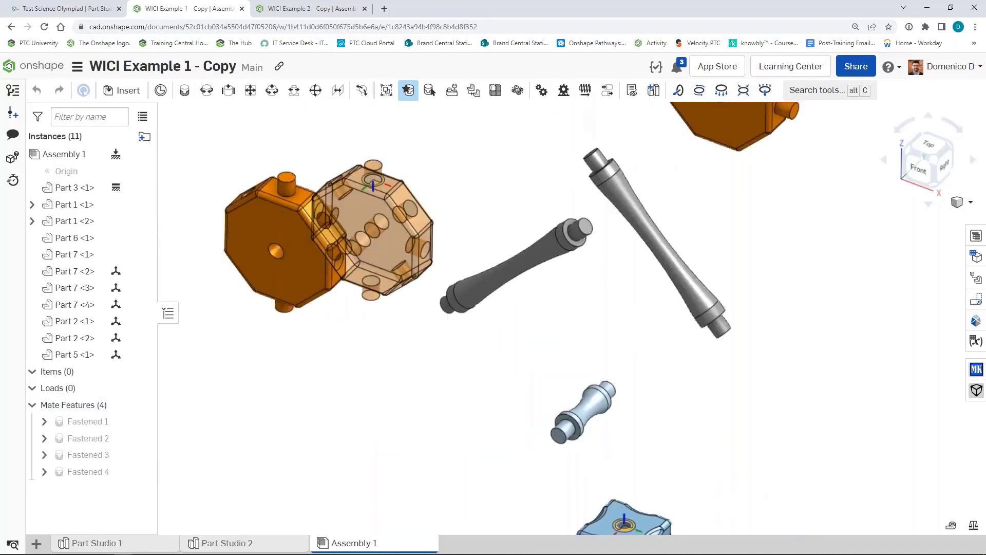
{"action": "left_click", "coordinate": [658, 433]}
{"action": "scroll", "coordinate": [508, 247], "scroll_direction": "down", "scroll_amount": 3}
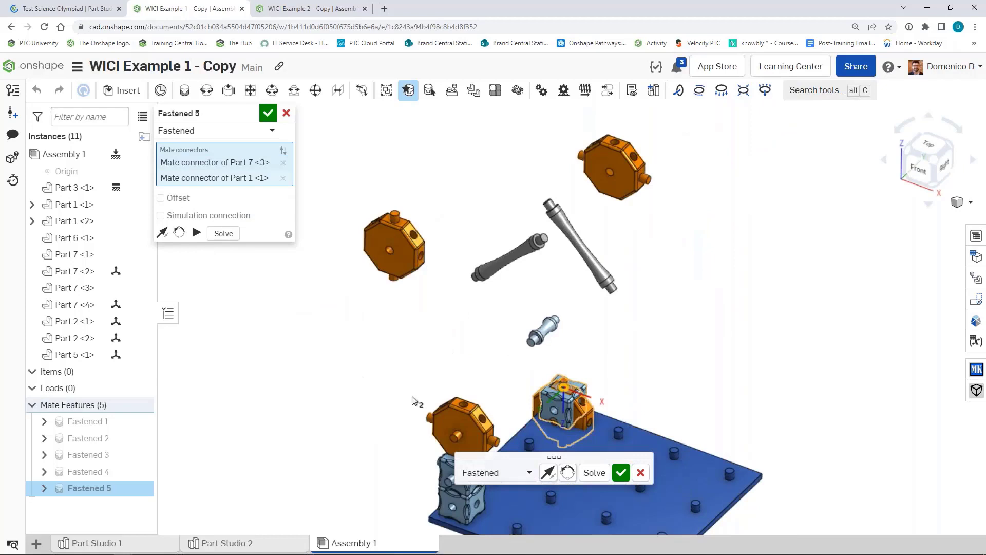
{"action": "left_click", "coordinate": [268, 112]}
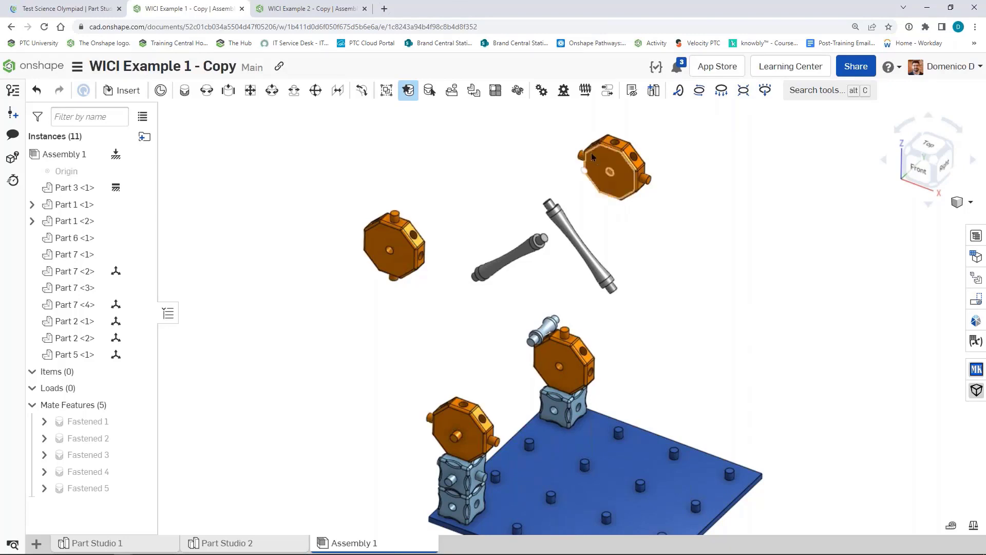
{"action": "middle_click_drag", "start_coordinate": [531, 150], "coordinate": [518, 205]}
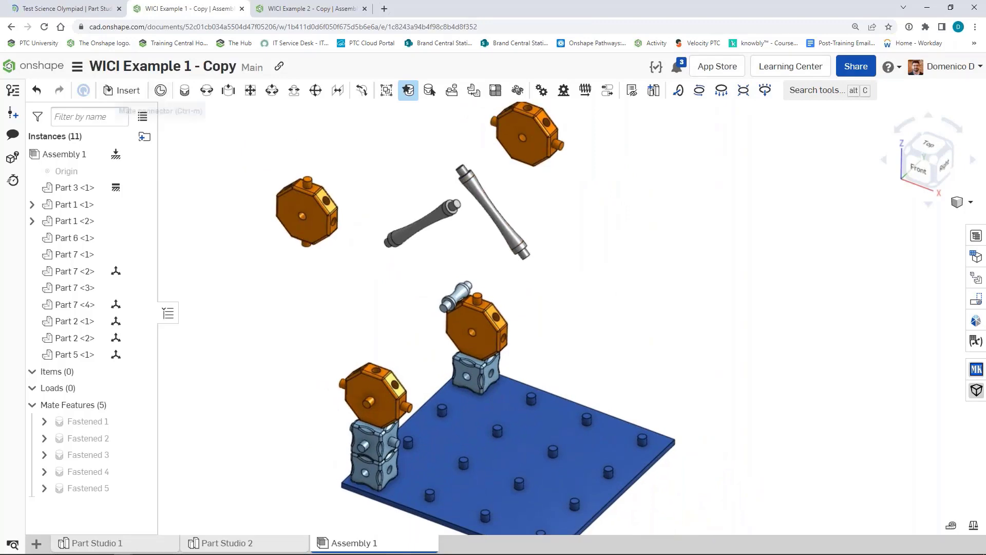